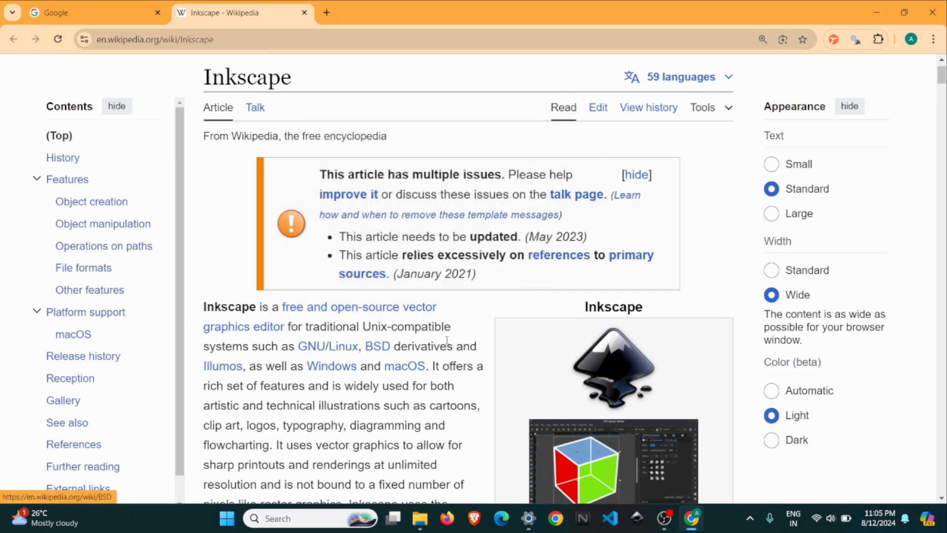
- Back on the Google tab, search the web for 'inkscape'
scroll(477, 339, "down", 1)
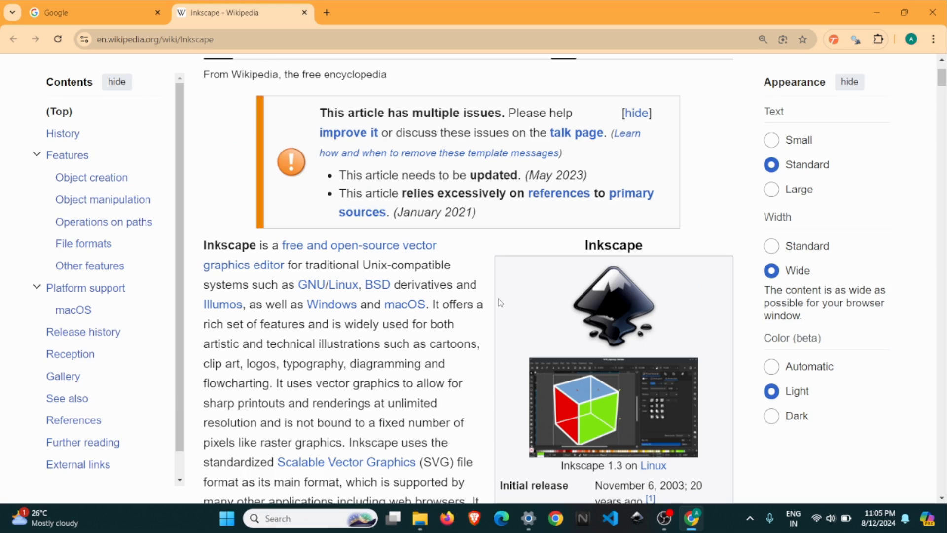
scroll(499, 302, "up", 1)
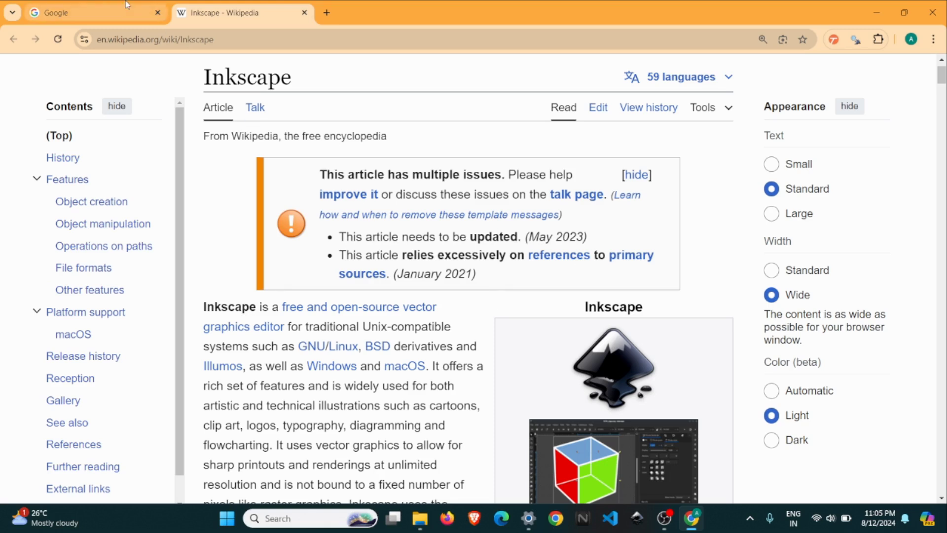
left_click(94, 12)
left_click(351, 224)
type("in")
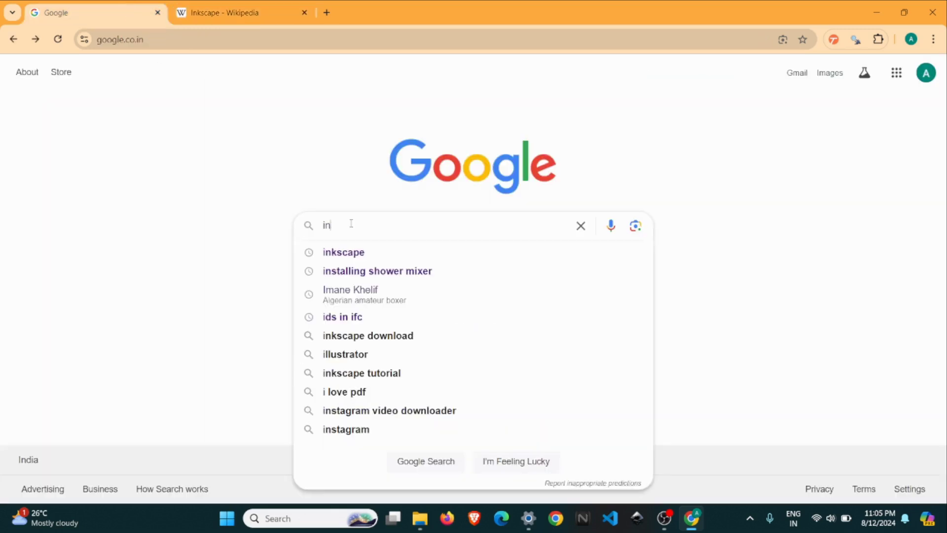
type("kscape")
key("Return")
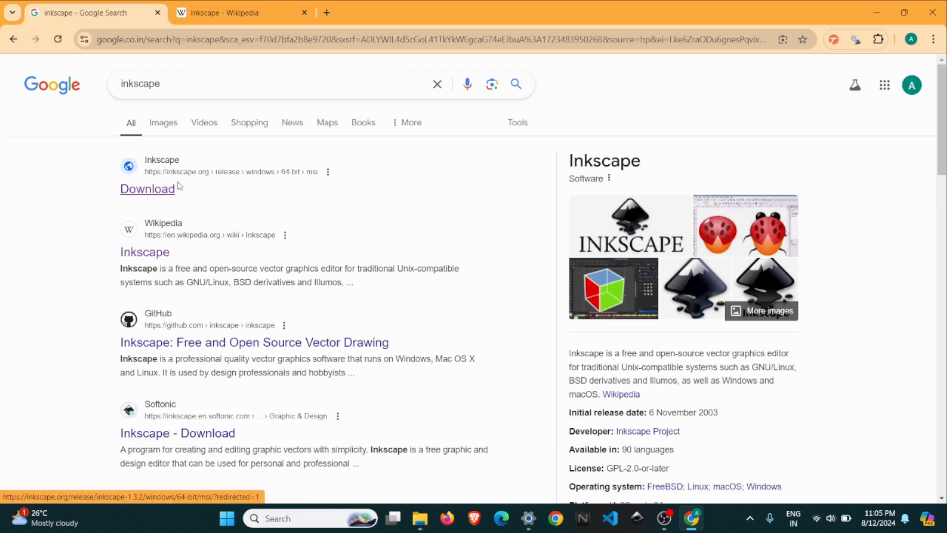
- Go from the inkscape.org Download result via All Platforms to the Windows 1.3.2 release page
left_click(164, 194)
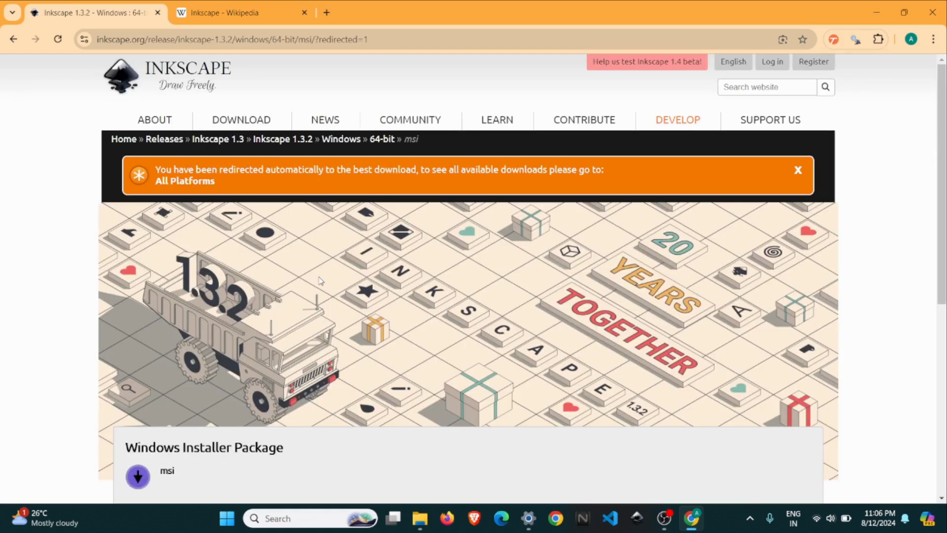
scroll(180, 304, "down", 2)
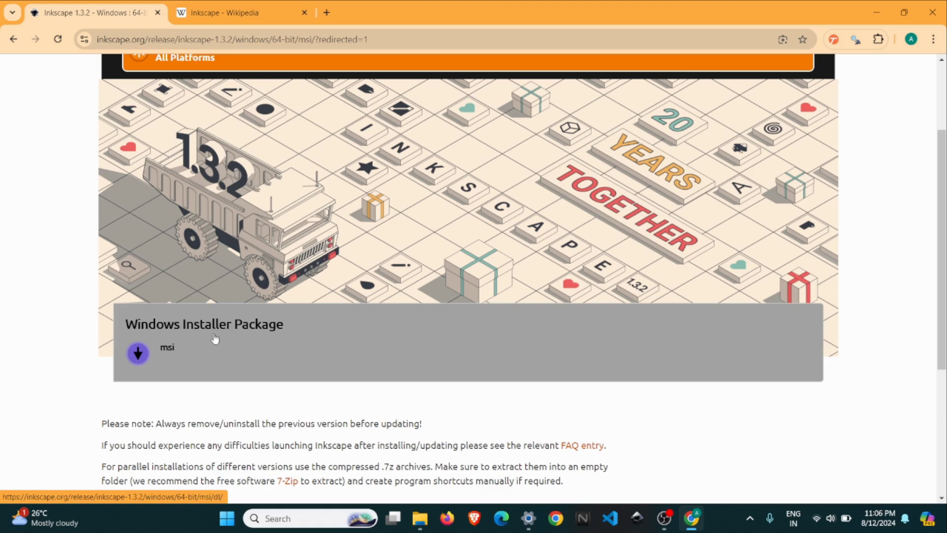
scroll(221, 370, "up", 2)
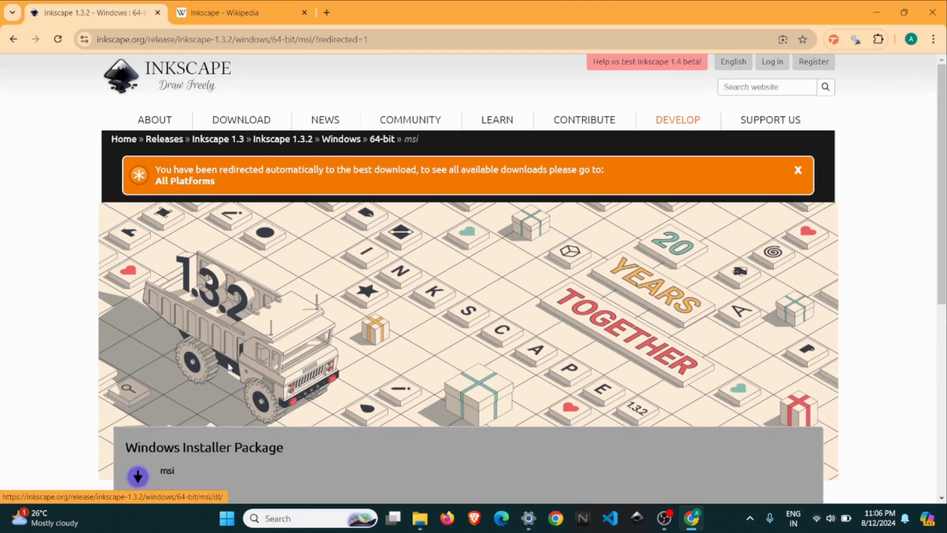
left_click(196, 182)
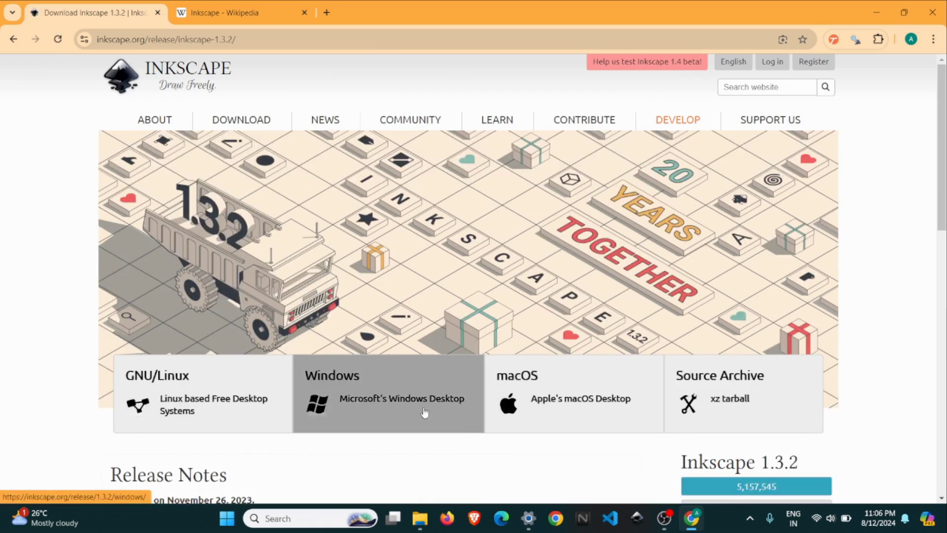
left_click(388, 402)
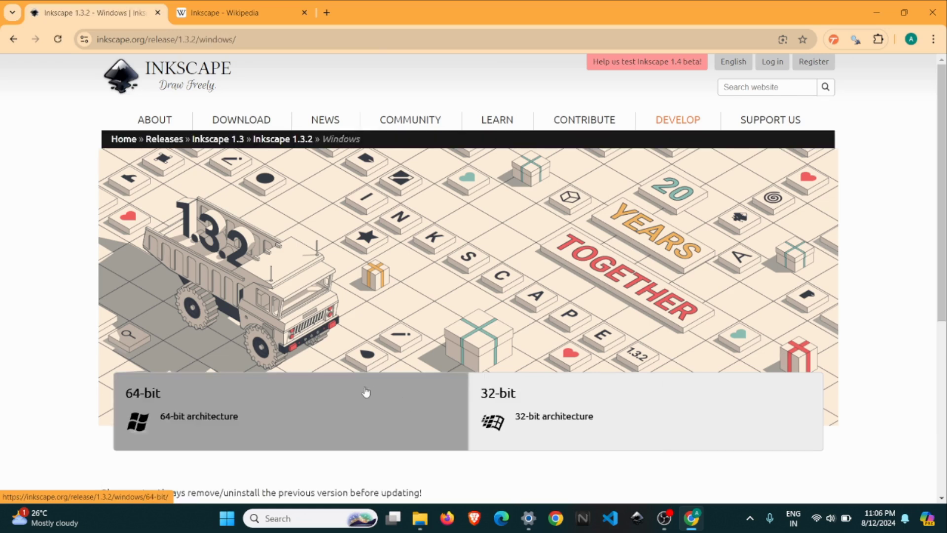
scroll(365, 391, "down", 3)
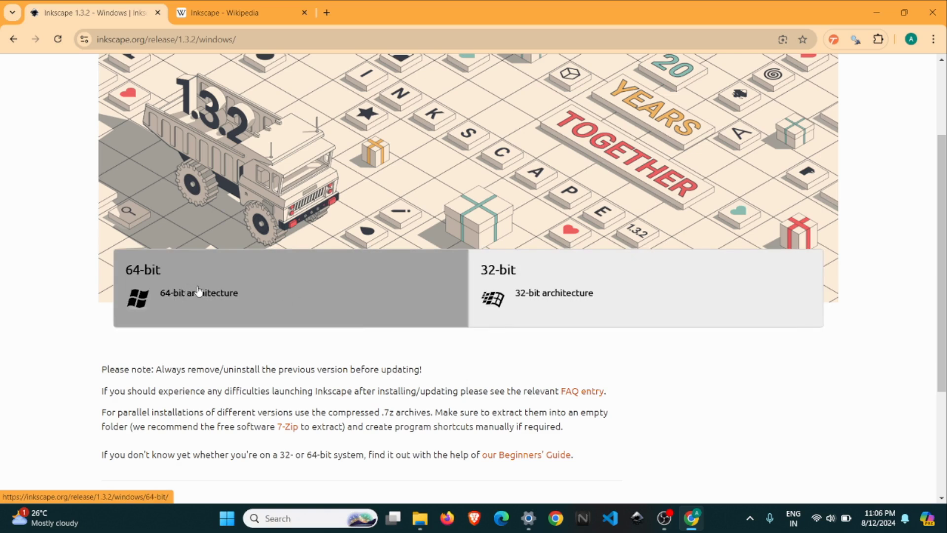
scroll(197, 296, "down", 3)
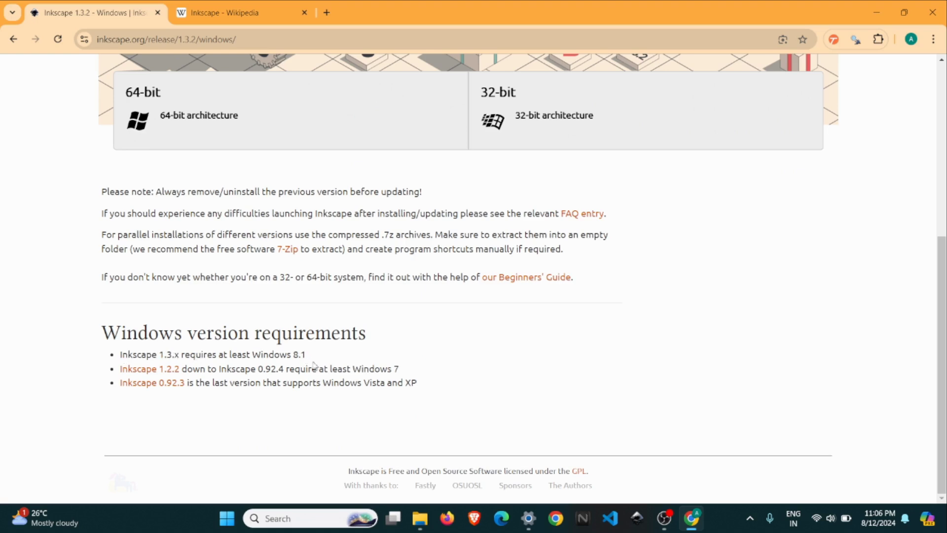
scroll(217, 380, "up", 1)
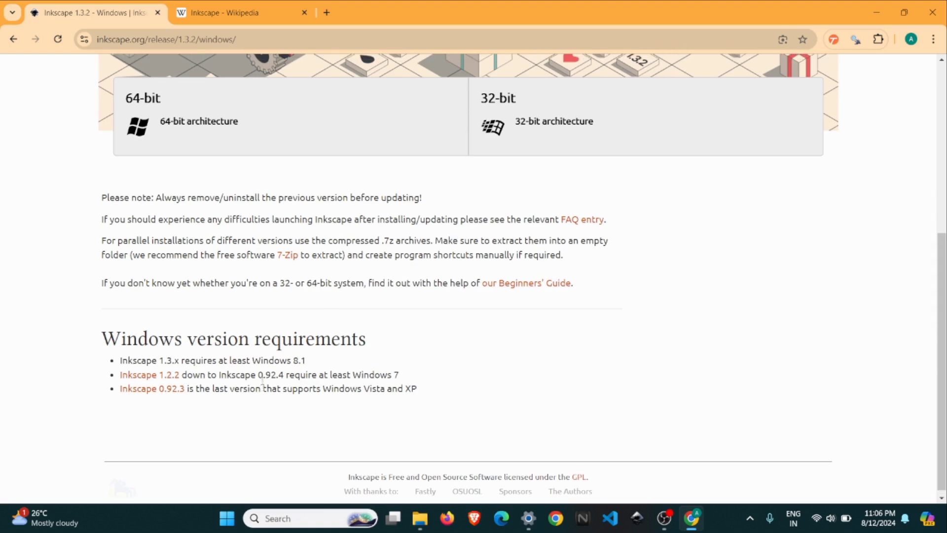
scroll(296, 409, "up", 1)
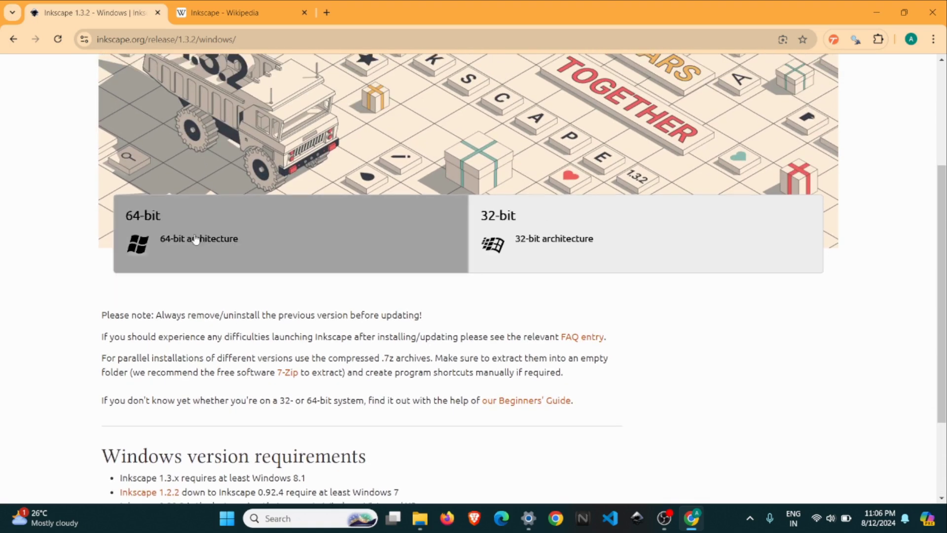
- Save the 64-bit Inkscape 1.3.2 .msi installer (inkscape-1.3.2_2023-11-25_091e20e-x64.msi) to the Desktop
left_click(223, 240)
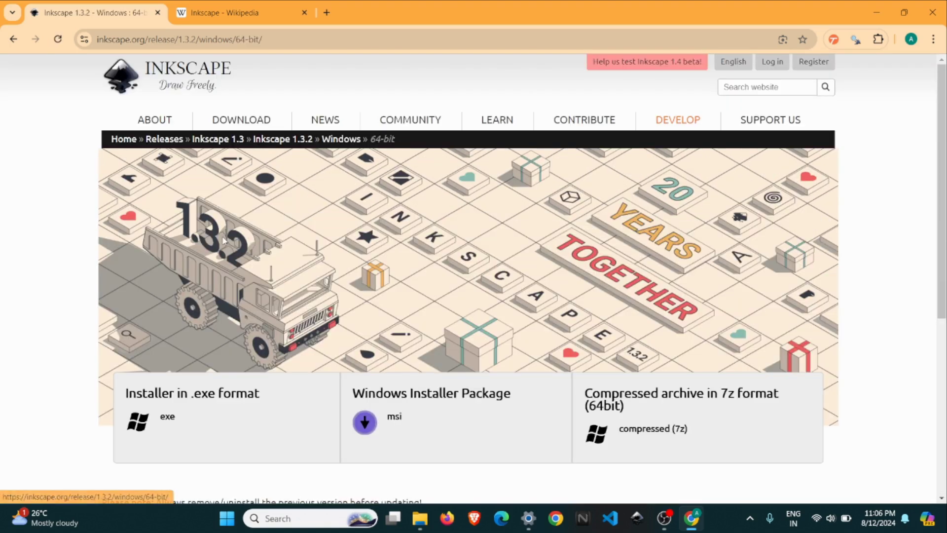
scroll(224, 240, "down", 1)
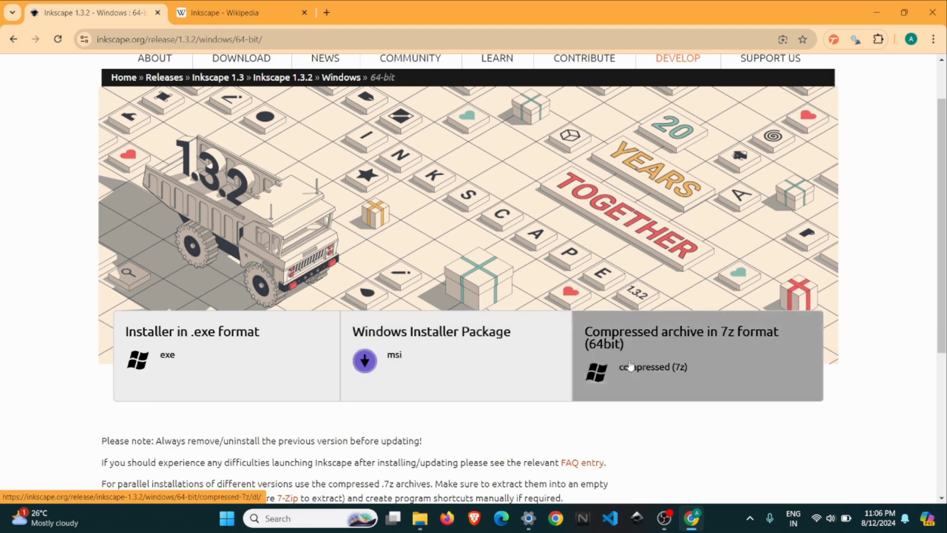
left_click(433, 369)
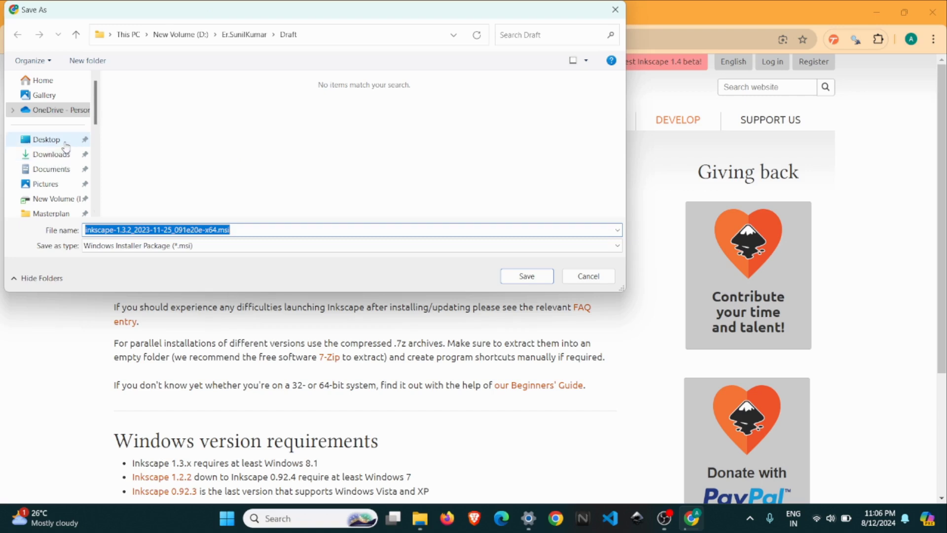
left_click(49, 140)
left_click(527, 276)
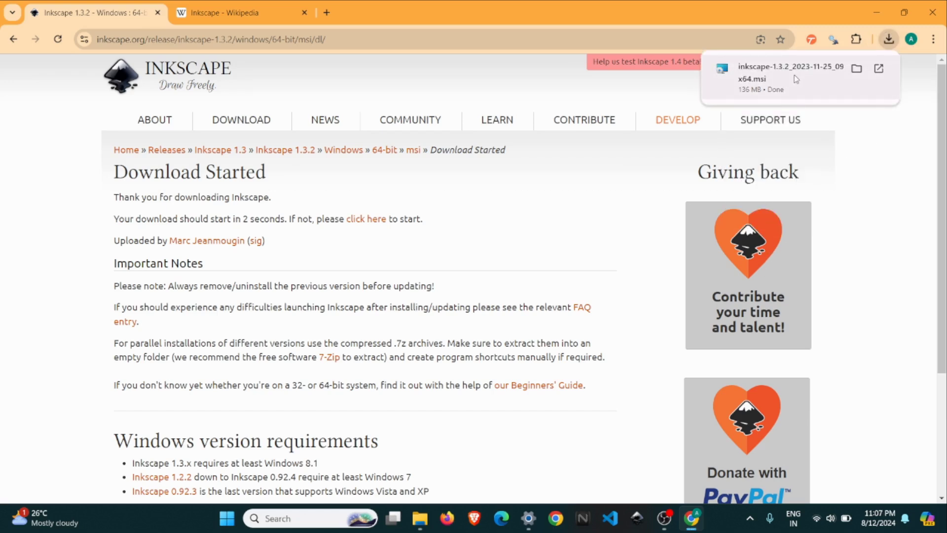
- Open the downloaded Inkscape .msi from Chrome and choose Run at the security warning
left_click(829, 71)
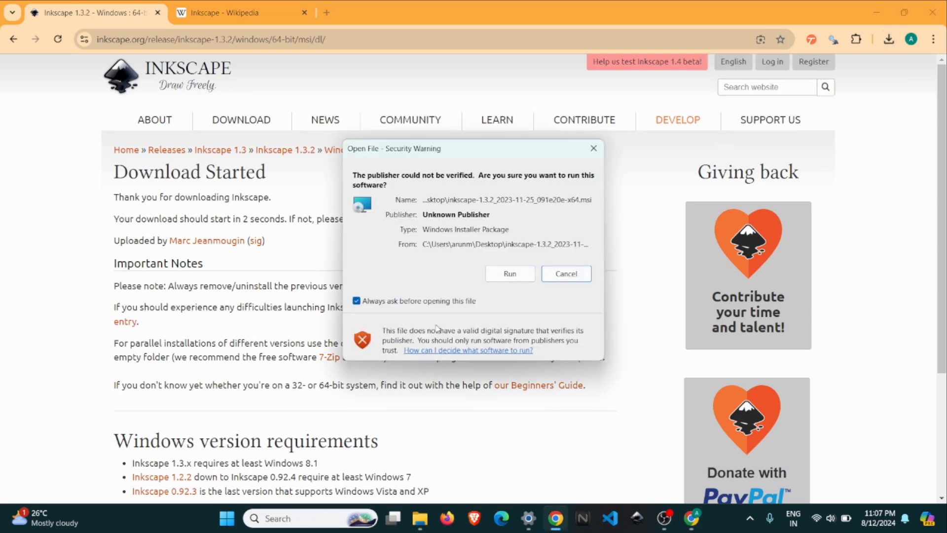
left_click(511, 274)
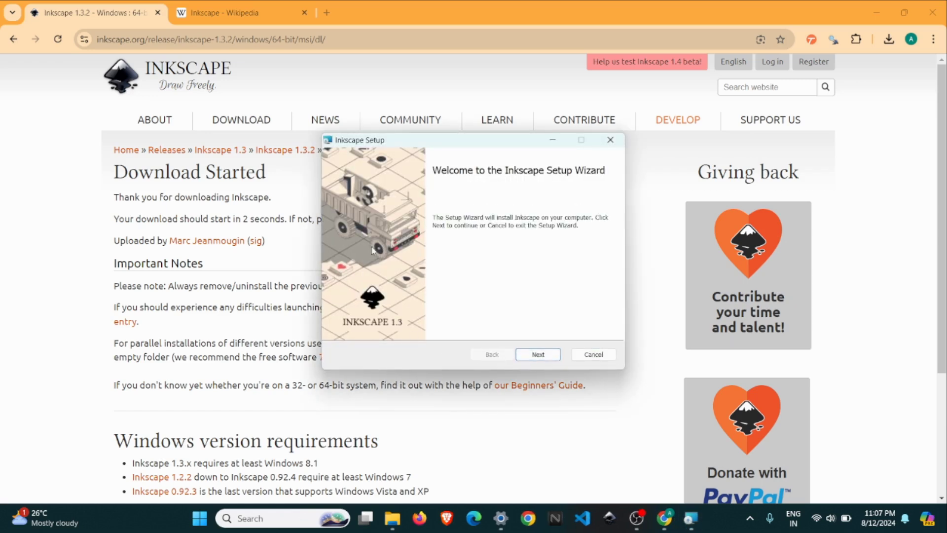
- Install Inkscape with default features to C:\Program Files\Inkscape\ and finish the wizard
left_click(551, 359)
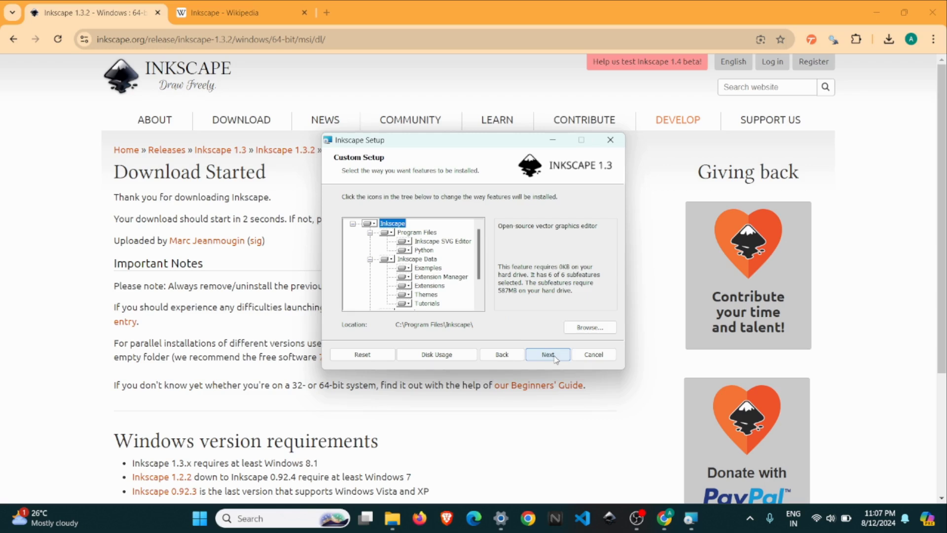
left_click(548, 355)
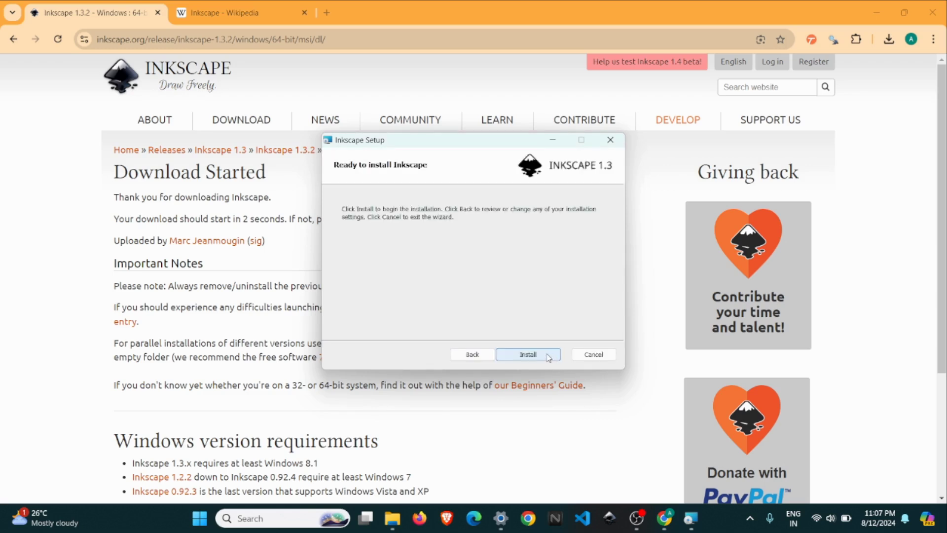
left_click(548, 357)
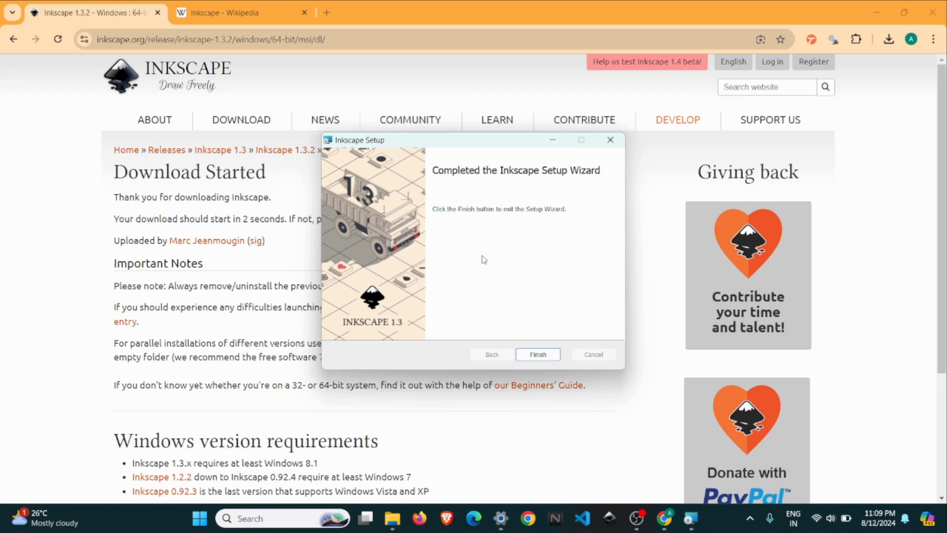
left_click(546, 356)
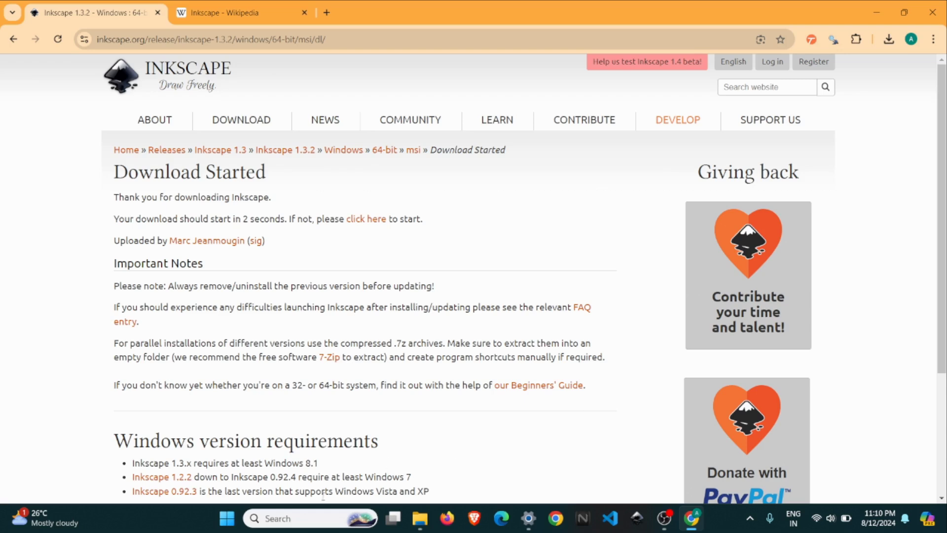
left_click(300, 520)
- Search Windows for 'inksca' and open the Inkscape app
type("i")
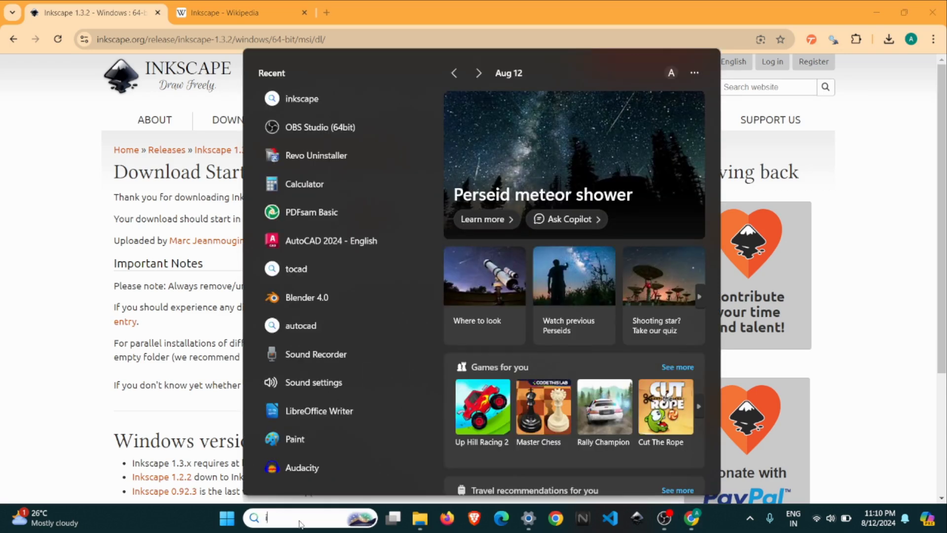
type("nksca")
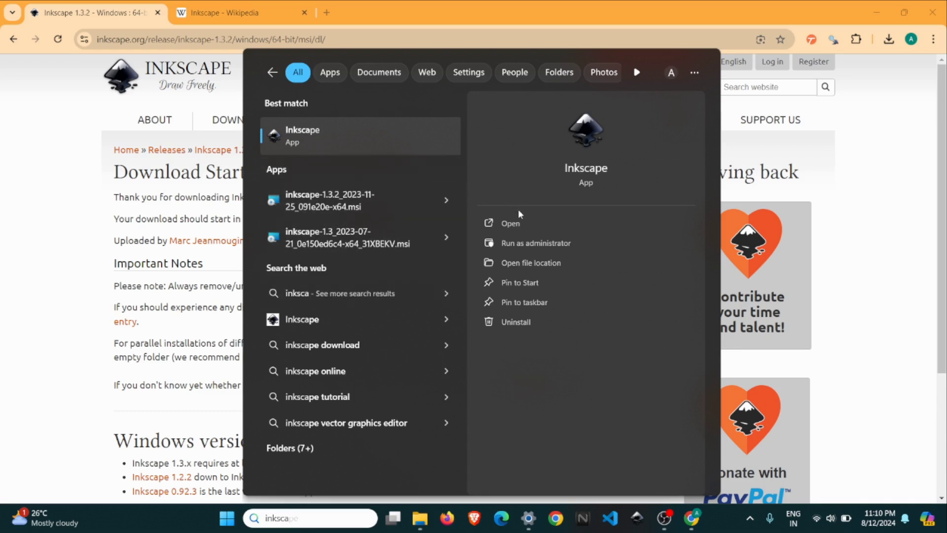
left_click(521, 223)
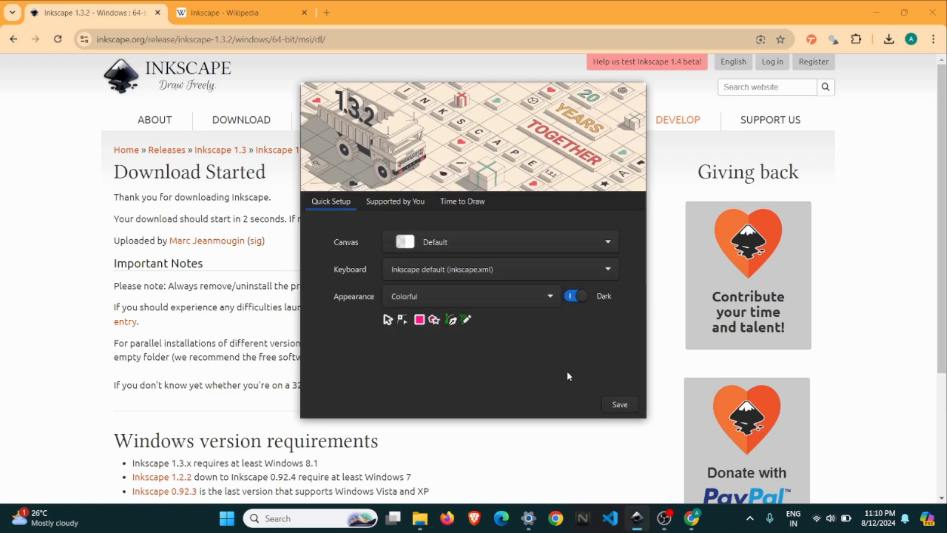
- Keep the Quick Setup defaults, reach Time to Draw, and start a New Document
left_click(622, 403)
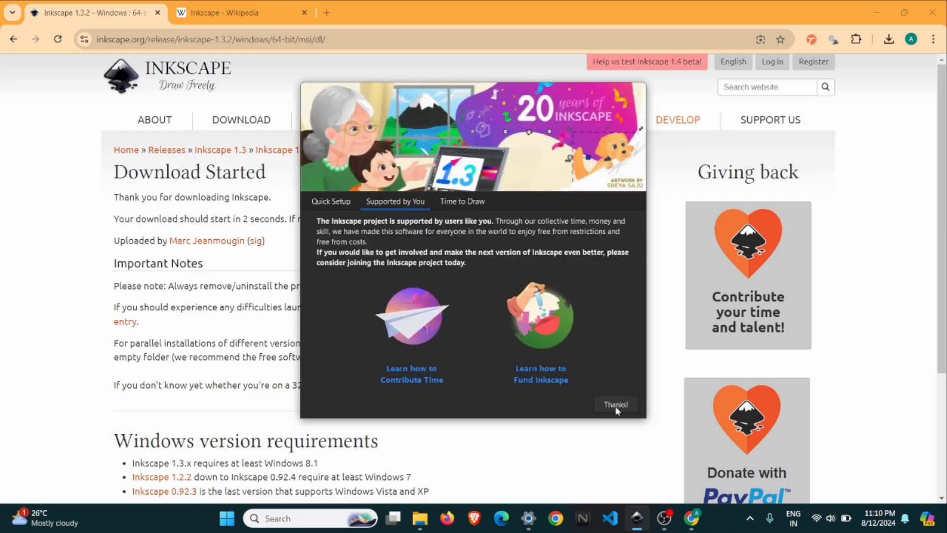
left_click(616, 404)
left_click(477, 202)
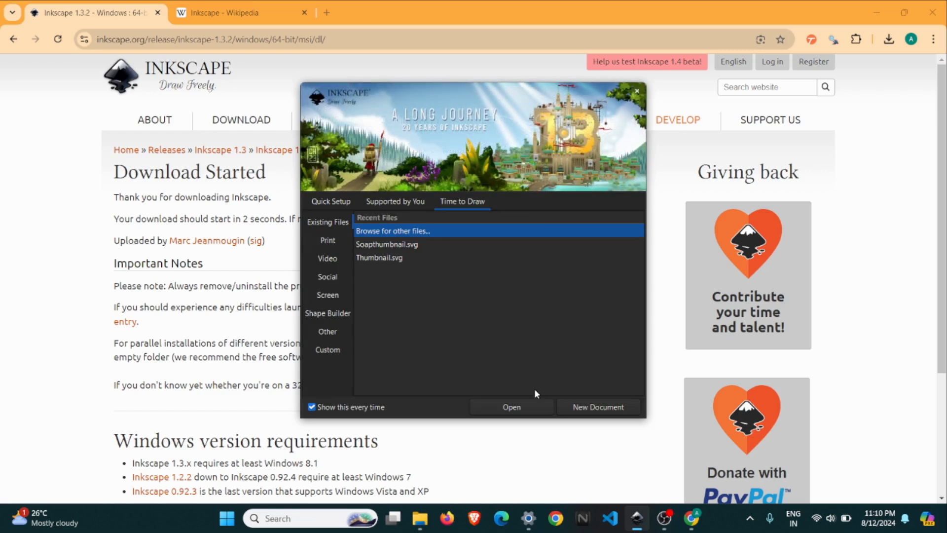
left_click(597, 408)
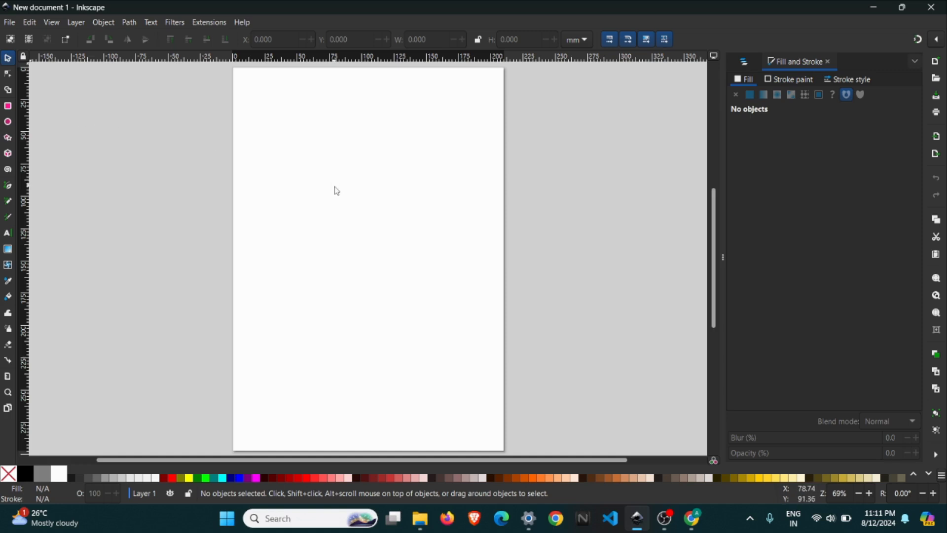
- Draw a black rectangle in the upper page and a circle beneath it
left_click(7, 106)
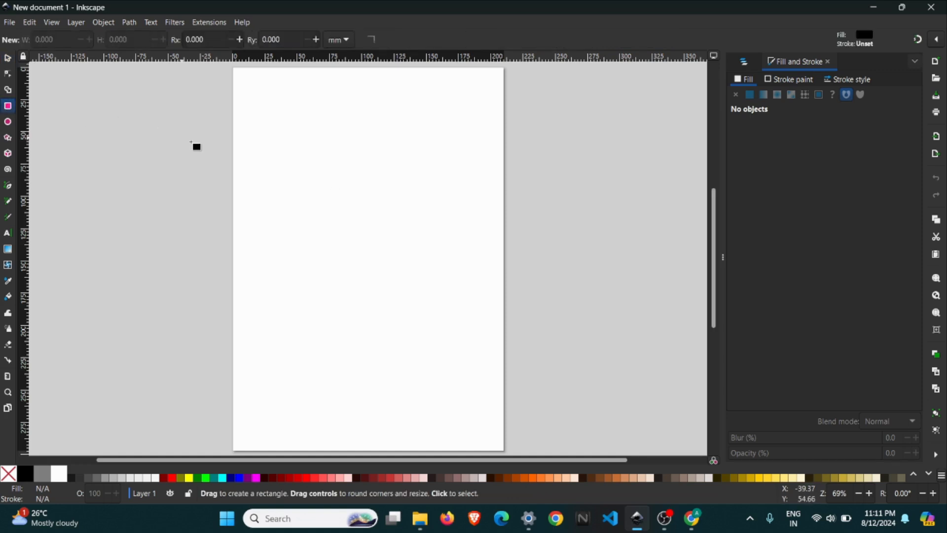
left_click_drag(283, 129, 388, 214)
key("e")
left_click_drag(306, 260, 381, 334)
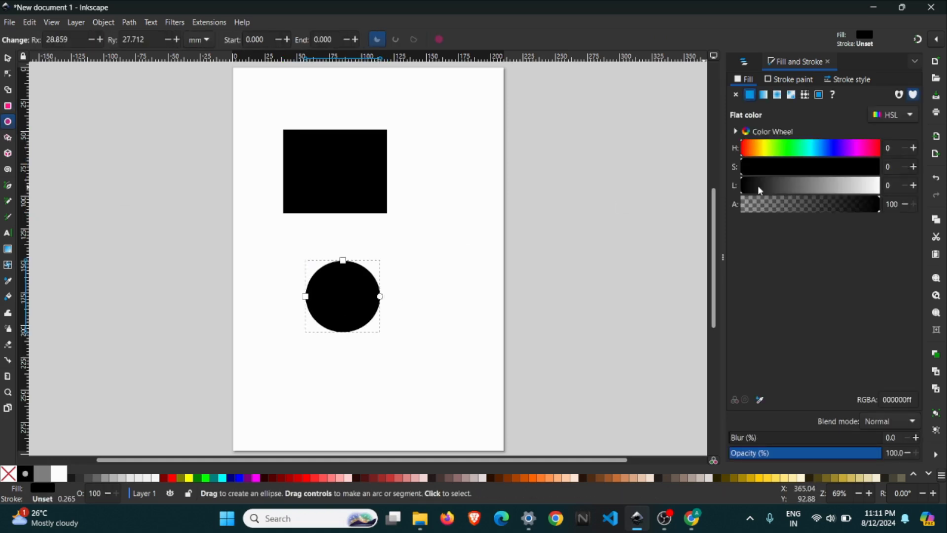
- Make the circle pink using the HSL hue, saturation and lightness sliders
left_click_drag(762, 148, 755, 148)
mouse_move(759, 148)
left_mouse_down()
mouse_move(741, 148)
mouse_move(825, 175)
left_mouse_up()
left_click(830, 190)
left_click_drag(772, 152, 752, 151)
left_click_drag(848, 148, 870, 151)
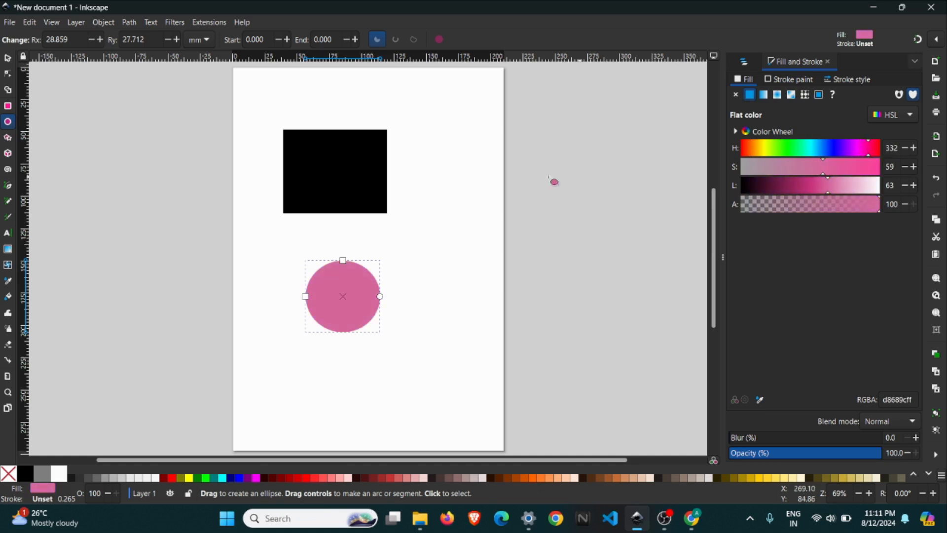
- Draw a closed four-point straight-segment path on the page
left_click(8, 186)
left_click(391, 259)
left_click(446, 191)
left_click(478, 313)
left_click(416, 337)
left_click(390, 259)
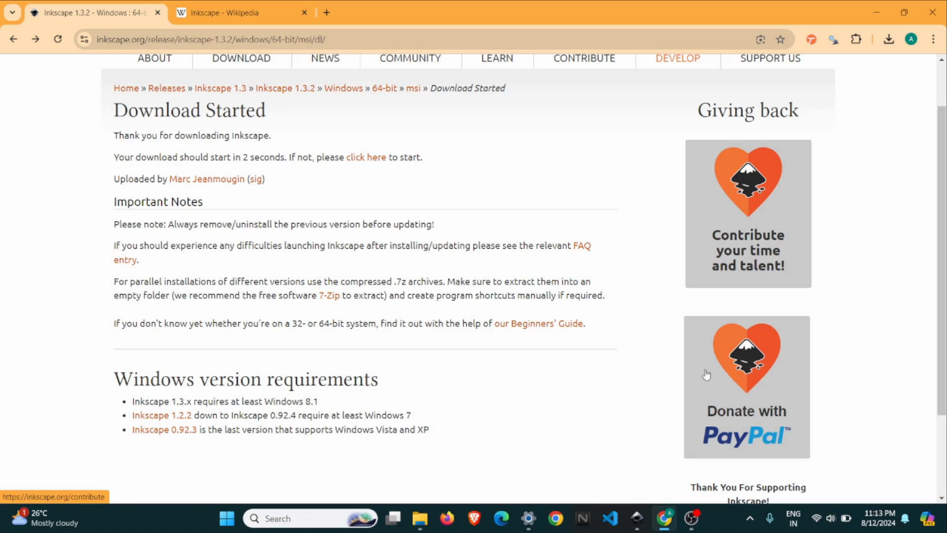
- Follow the 'Contribute your time and talent!' banner to the Contributing Your Time page
left_click(767, 254)
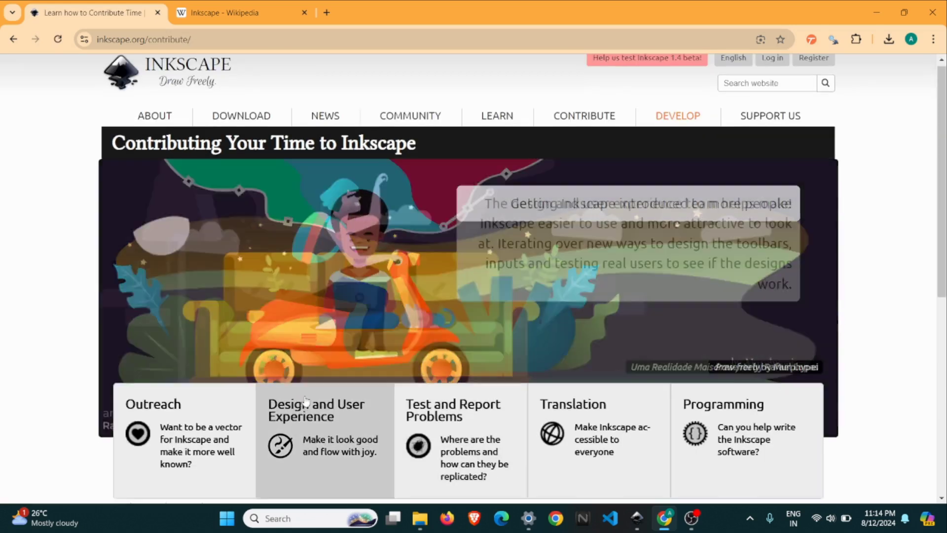
scroll(158, 375, "down", 1)
mouse_move(461, 383)
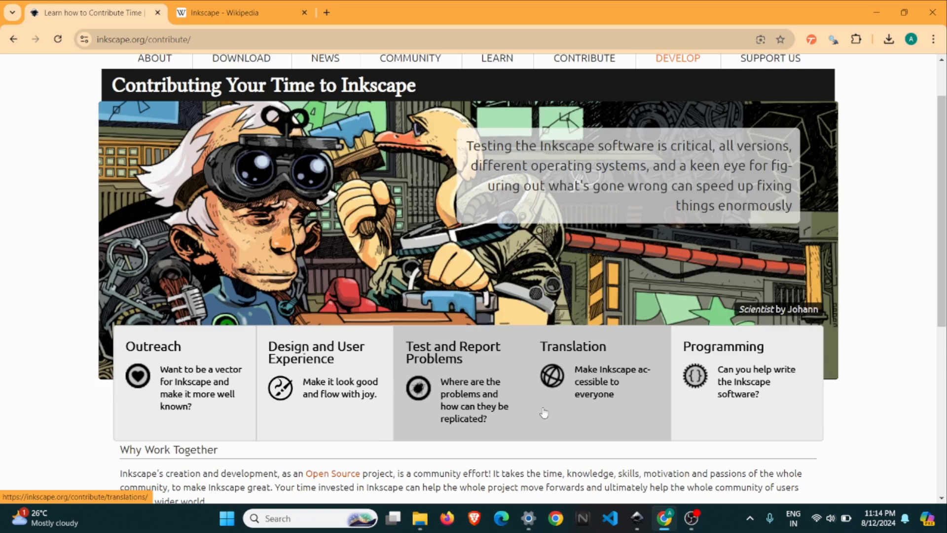